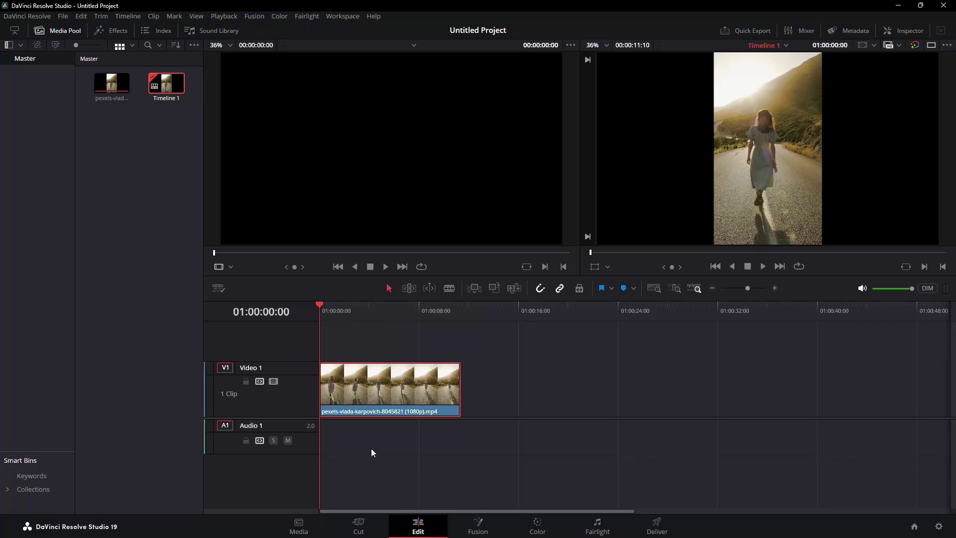
- Give Timeline 1 its own 1080x1920 vertical resolution, no longer using project settings
right_click(155, 79)
left_click(408, 82)
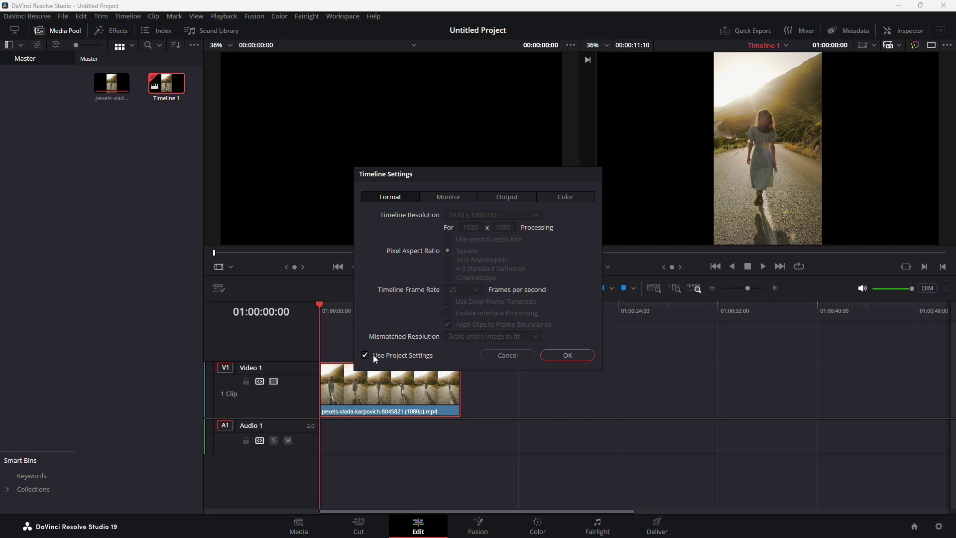
left_click(365, 356)
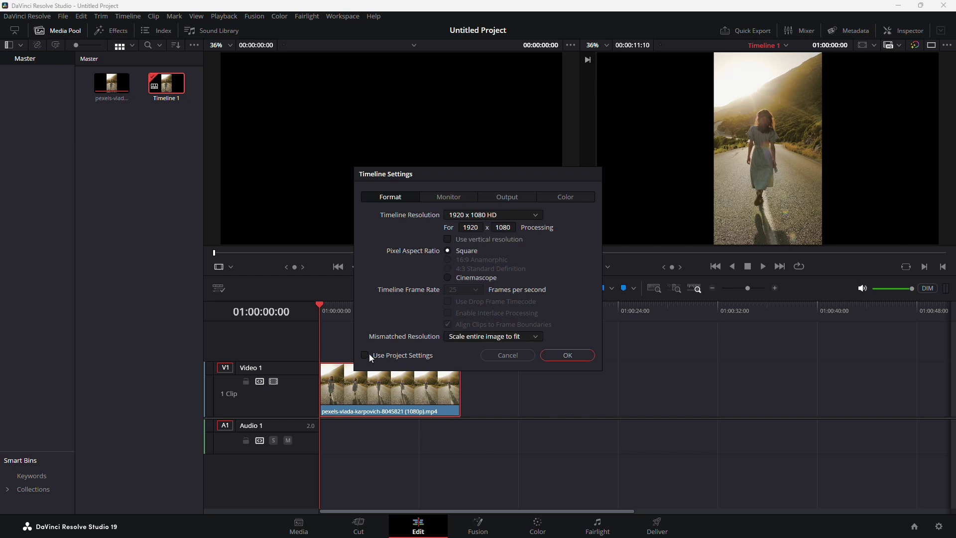
left_click(475, 228)
type("1080")
double_click(502, 227)
type("1920")
left_click(568, 356)
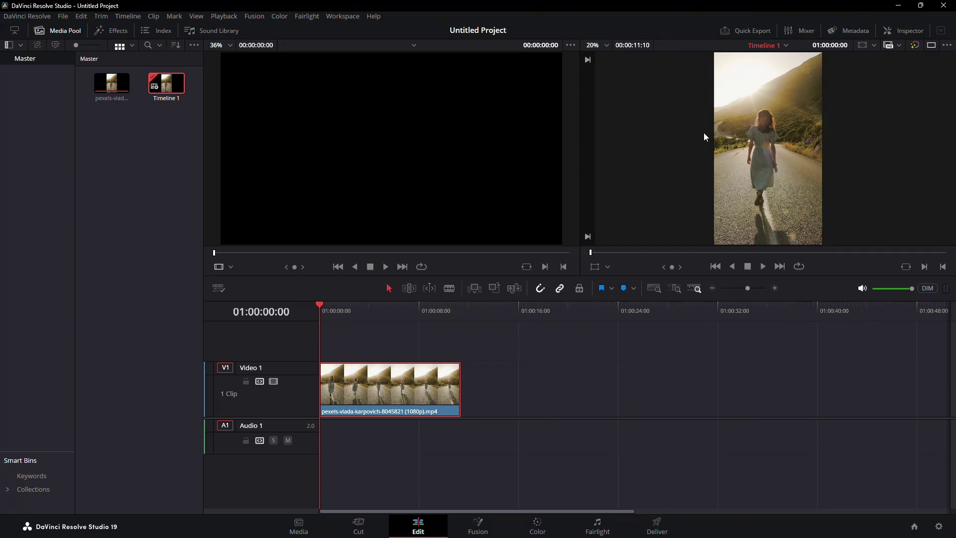
- On the Deliver page, name the render file 'Tiktok' and select the output location
left_click(657, 526)
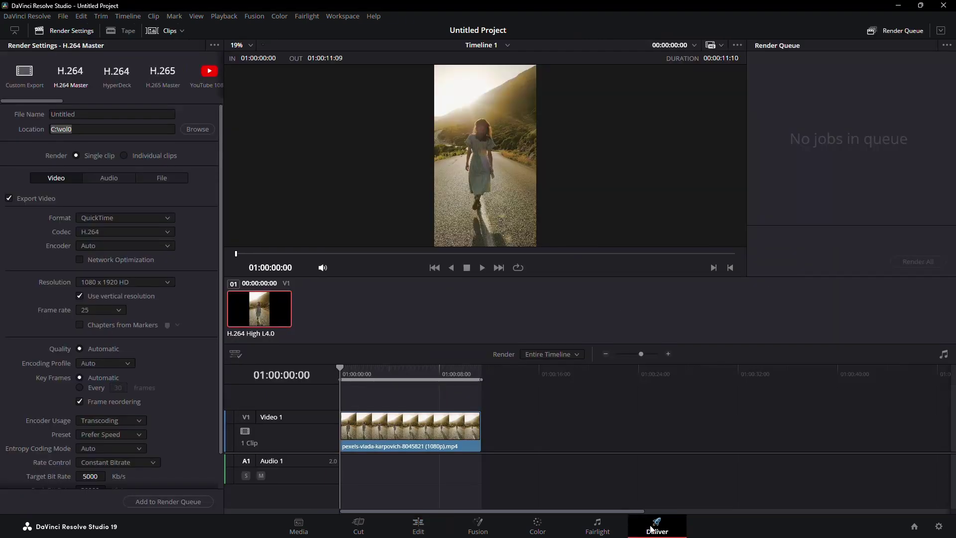
double_click(112, 114)
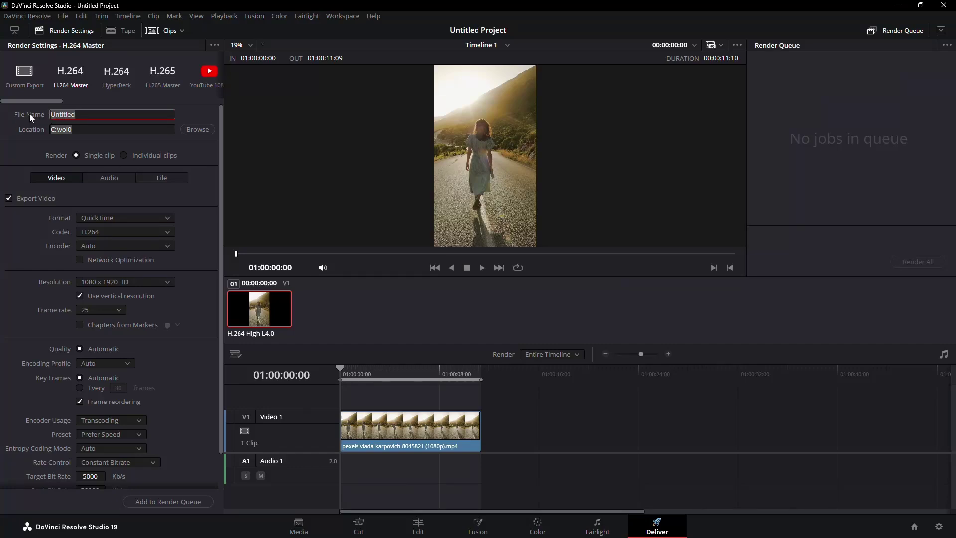
type("Tiktok")
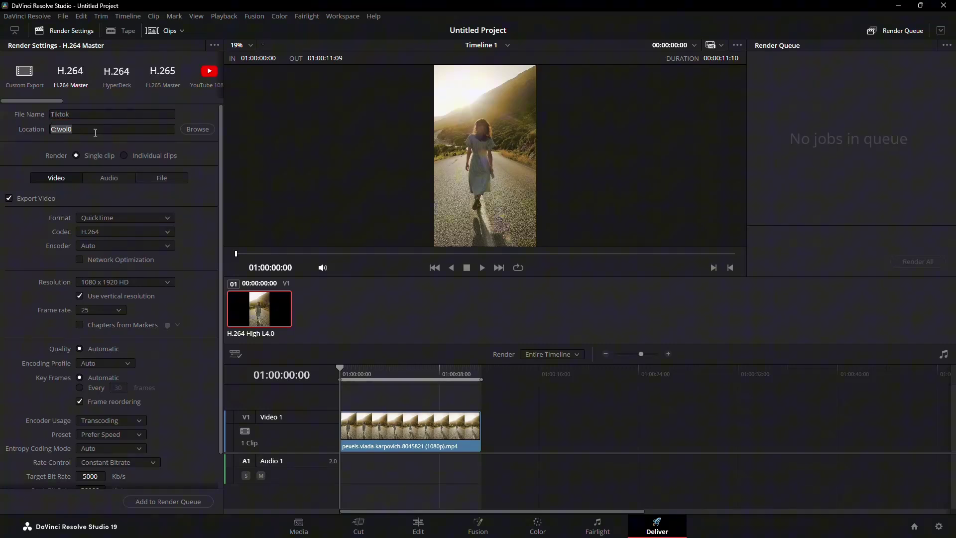
double_click(61, 130)
- Set the render format to MP4 with the H.264 codec
left_click(88, 210)
left_click(102, 218)
left_click(100, 299)
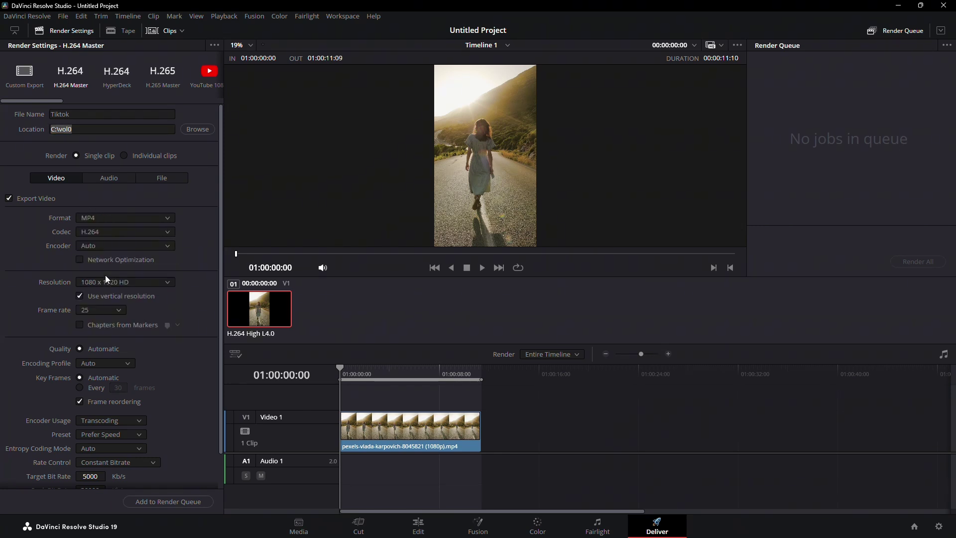
left_click(118, 232)
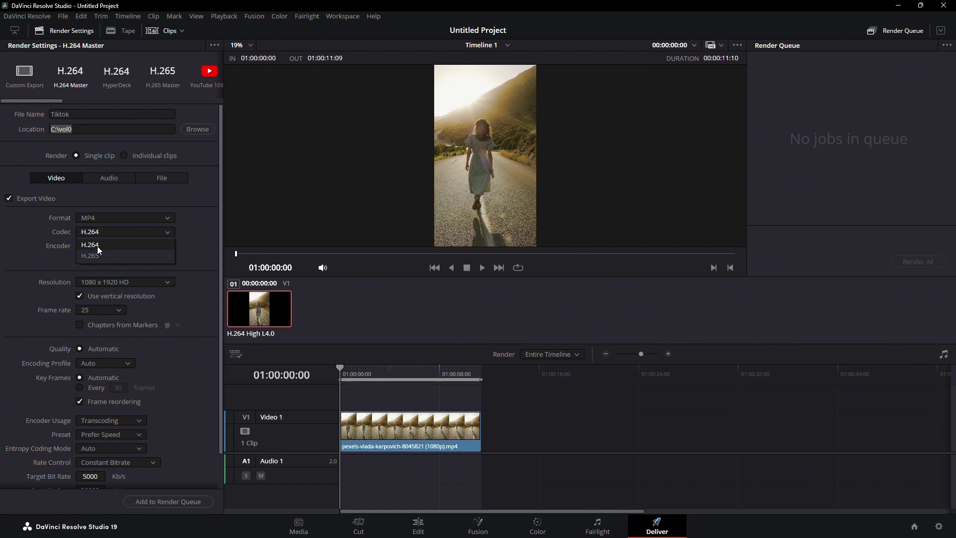
left_click(97, 246)
- Use Native encoding and restrict quality to 5000 Kb/s
left_click(128, 243)
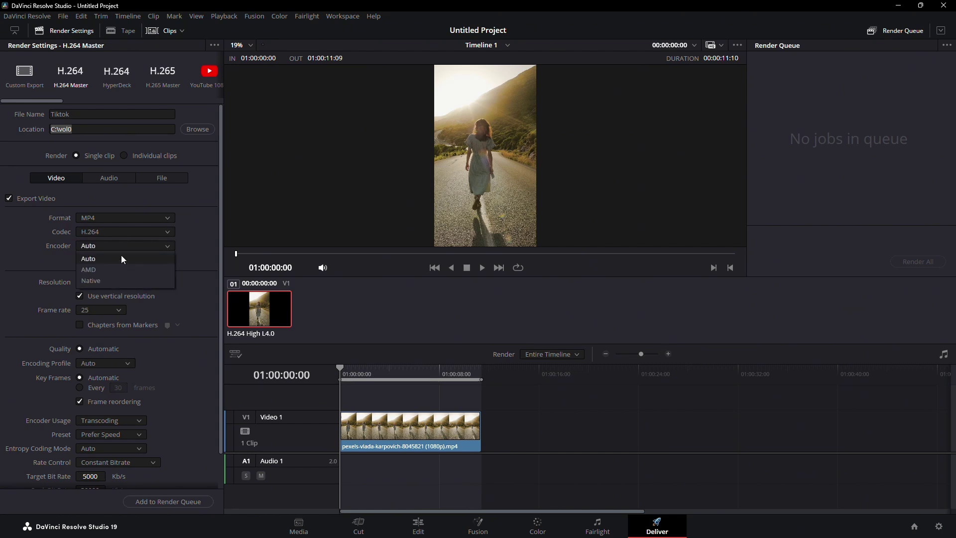
left_click(113, 267)
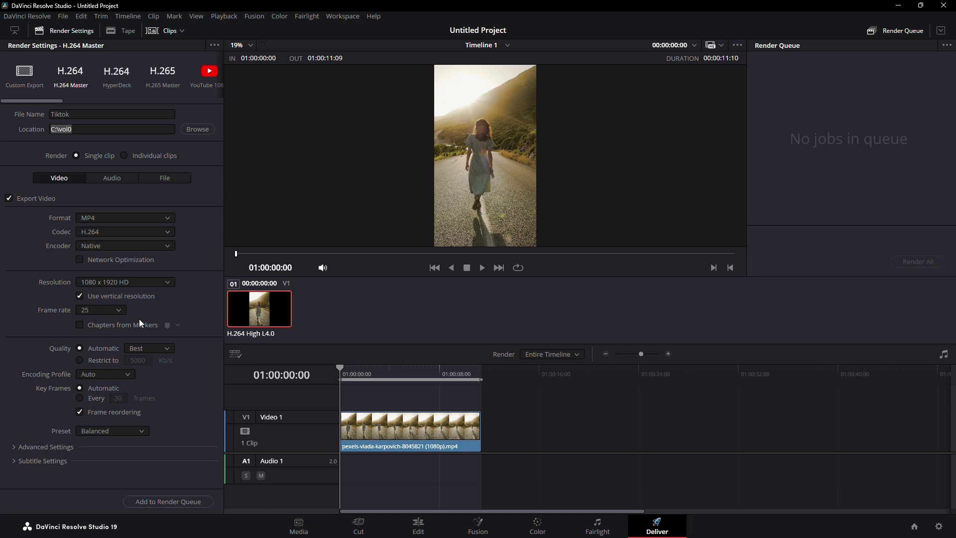
left_click(105, 358)
left_click(139, 359)
- Queue the Tiktok job, replace the existing Tiktok.mp4, and start rendering all jobs
left_click(167, 505)
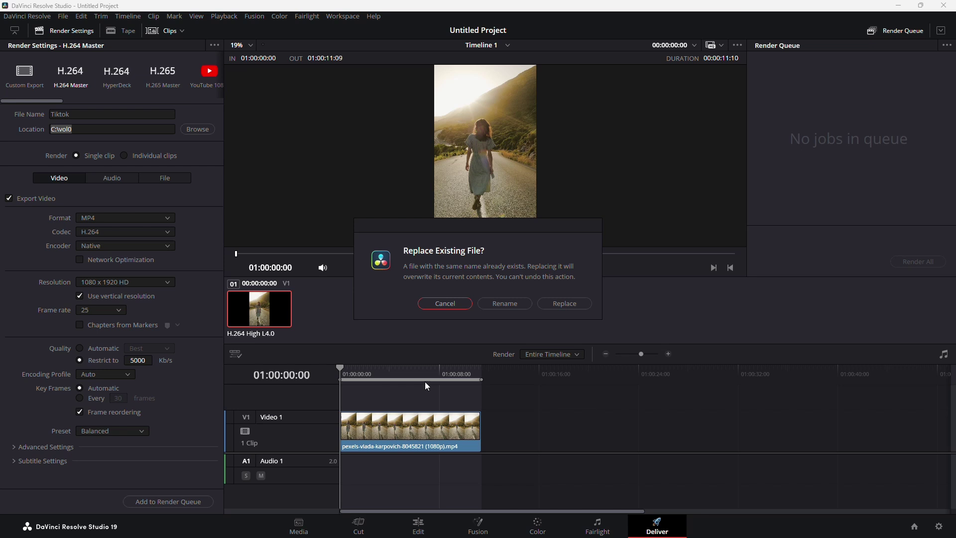
left_click(564, 304)
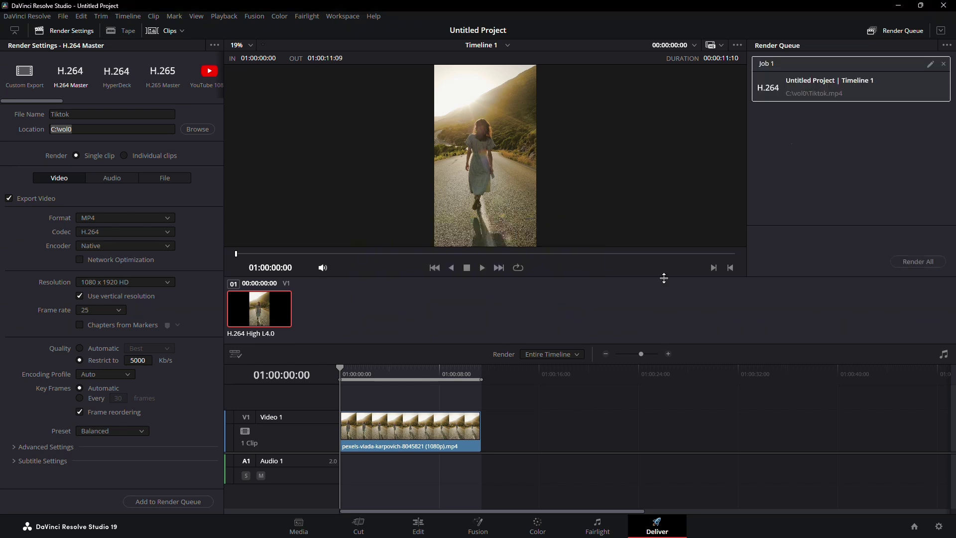
left_click(918, 261)
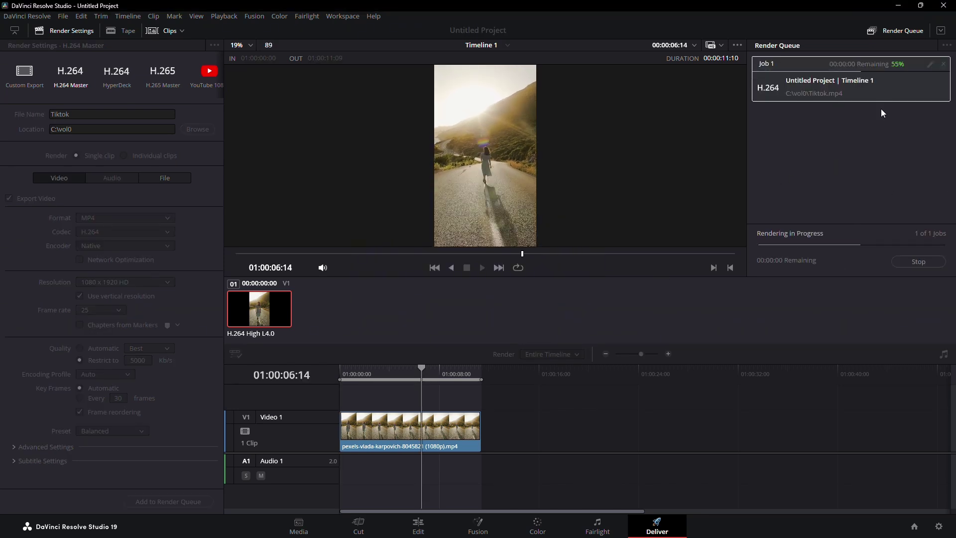